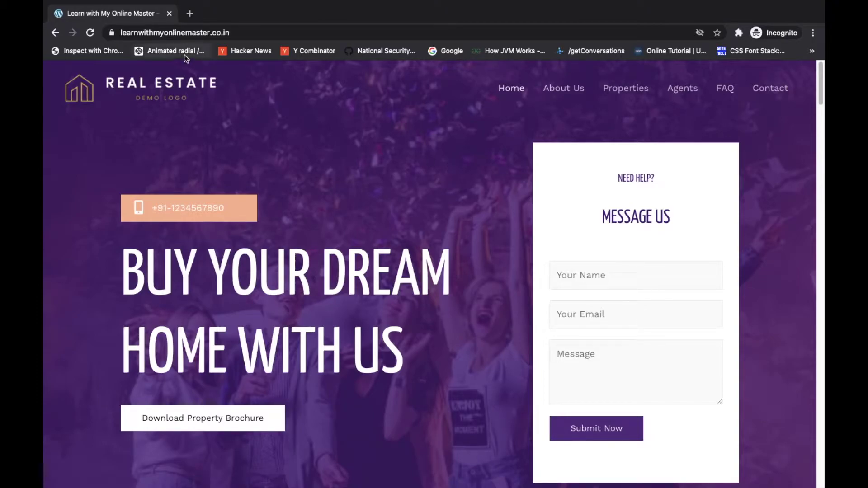
Open the WordPress admin dashboard at learnwithmyonlinemaster.co.in/wp-admin in a new browser tab.
left_click(189, 14)
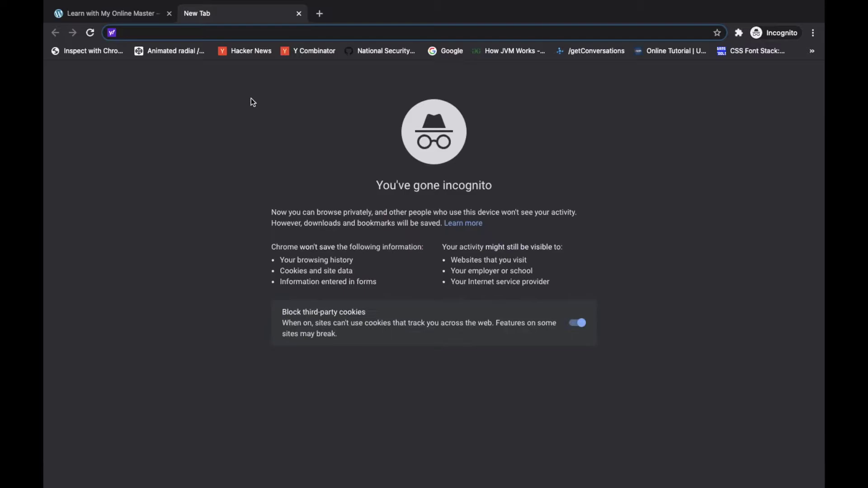
type("lea")
key("Right")
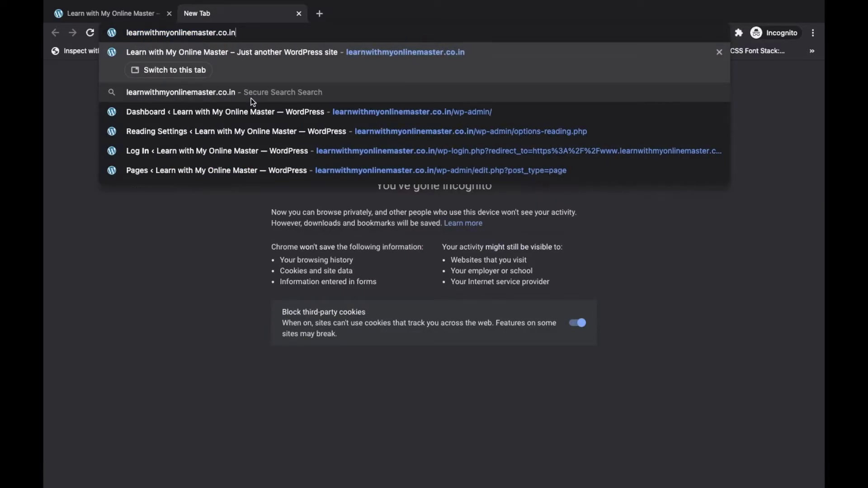
type("/wp-a")
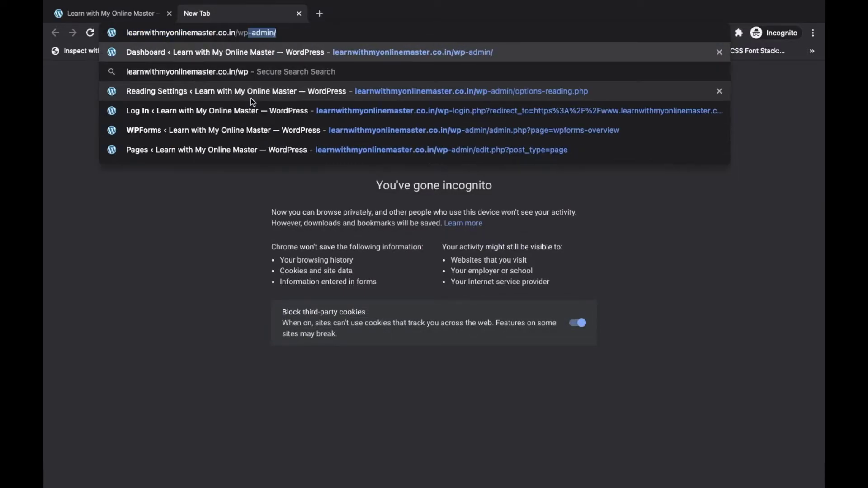
type("dmin")
key("Return")
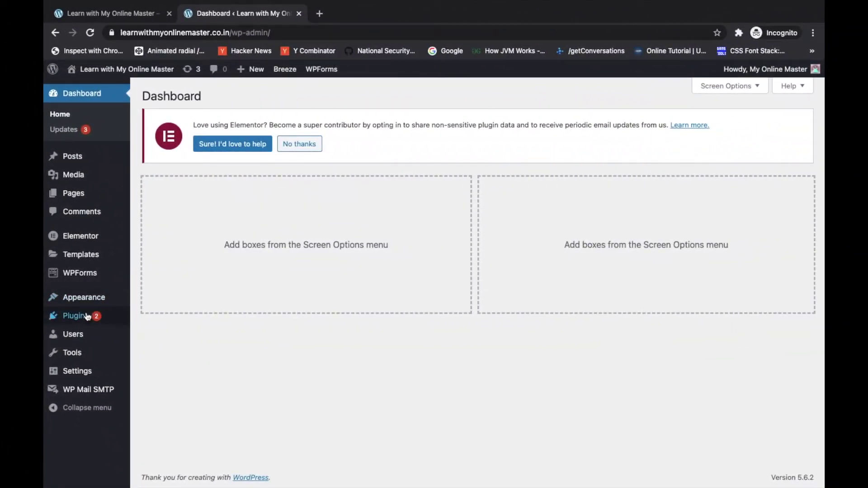
Go to the page for adding new plugins and search the plugin directory for "wps".
mouse_move(91, 315)
left_click(153, 334)
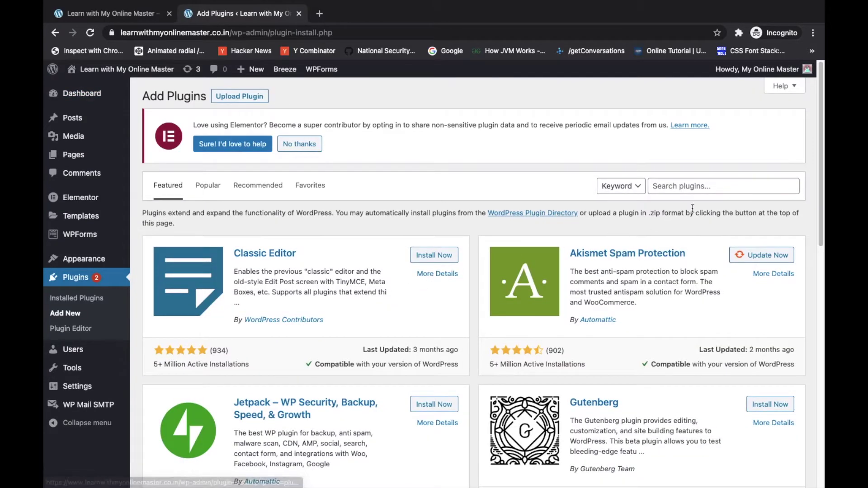
left_click(692, 186)
type("wps hid")
key("BackSpace")
key("BackSpace")
key("BackSpace")
key("BackSpace")
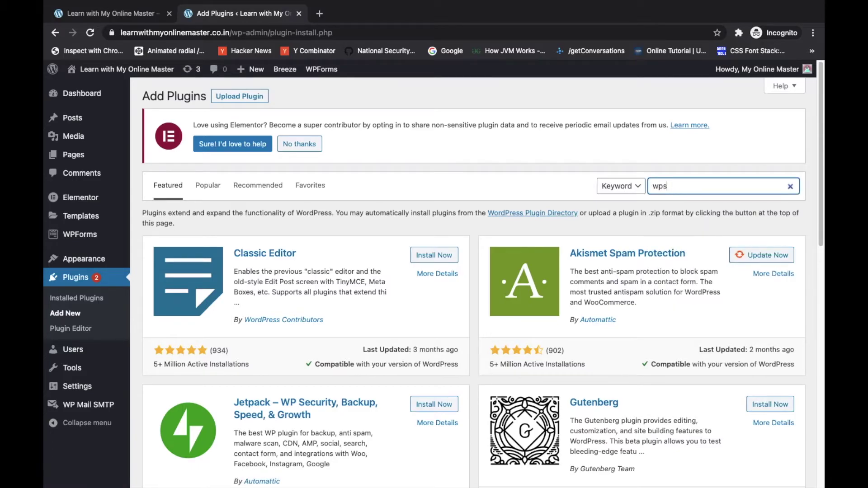
key("Return")
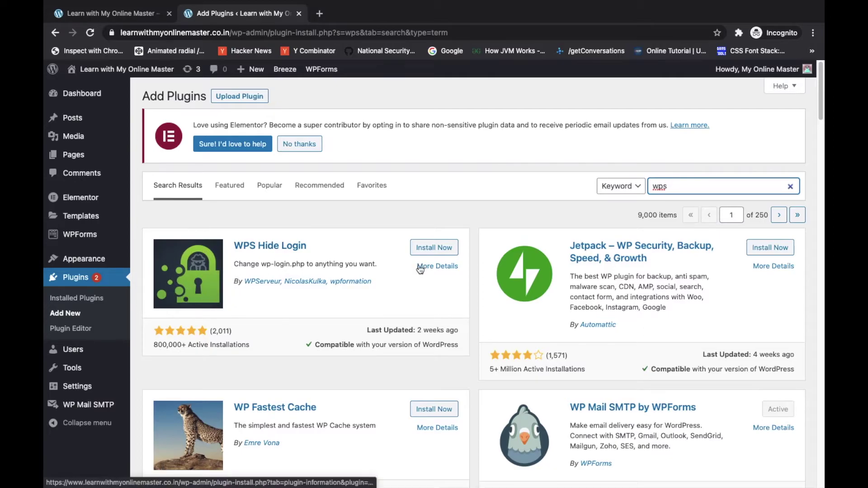
Install and activate the WPS Hide Login plugin, and open its settings from the installed plugins list.
left_click(434, 253)
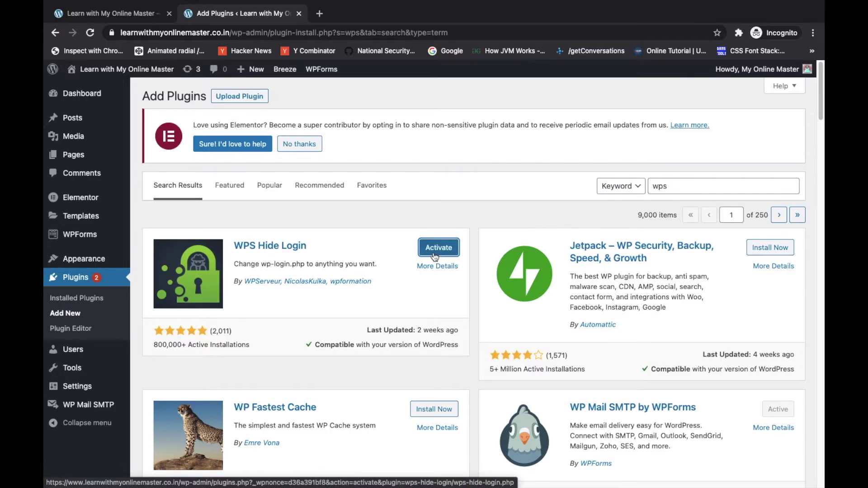
left_click(430, 253)
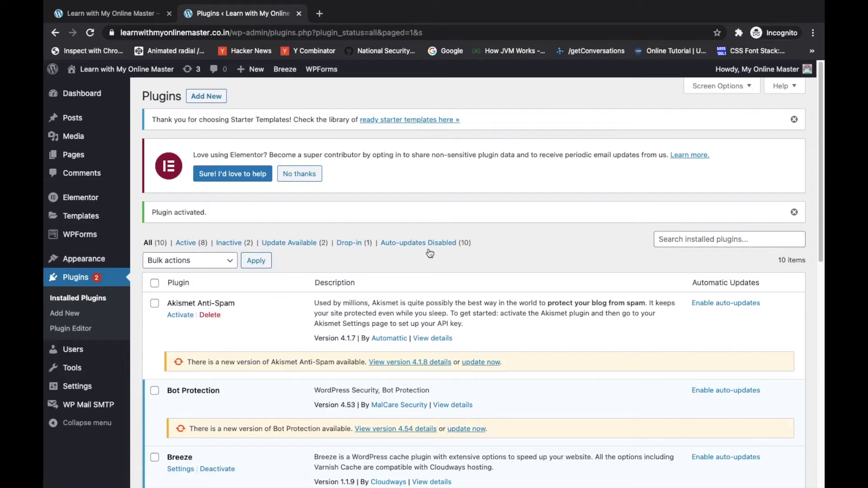
scroll(290, 316, "down", 8)
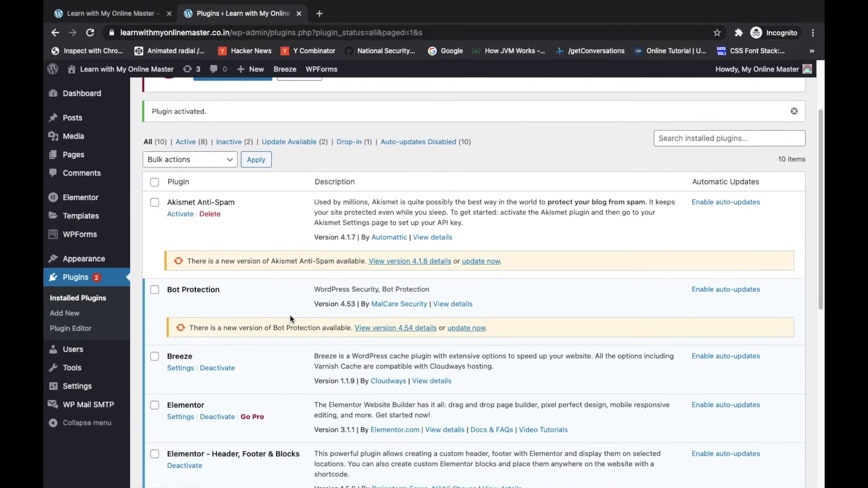
scroll(291, 316, "down", 3)
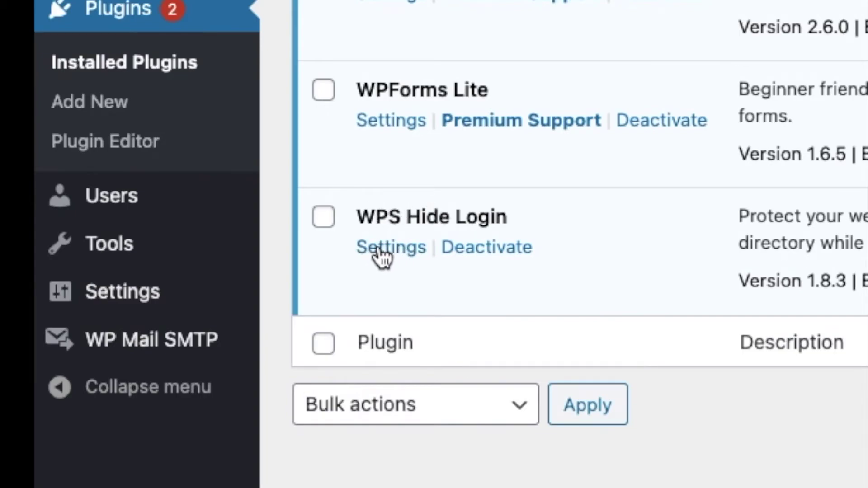
left_click(377, 254)
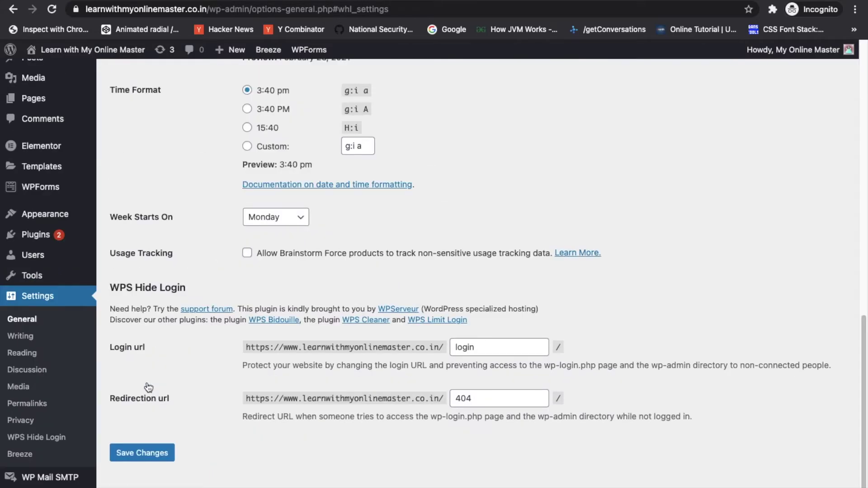
Set the WPS Hide Login login URL to "my-master" and save the settings.
scroll(184, 272, "up", 15)
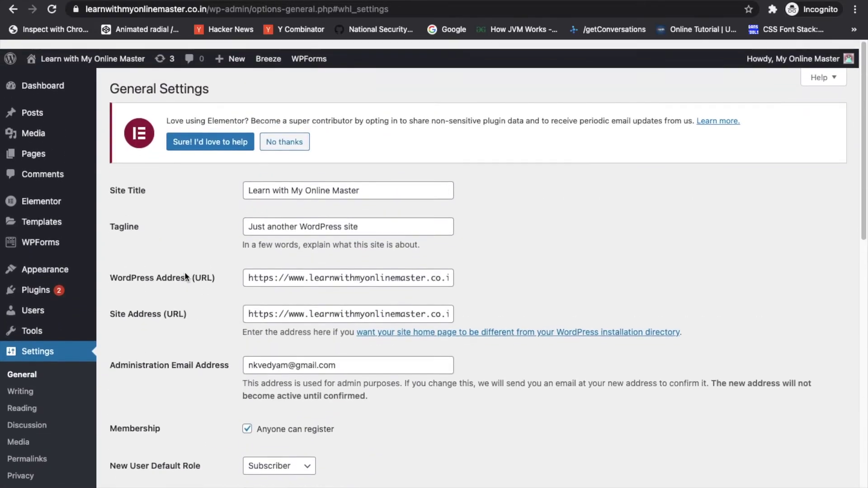
scroll(185, 272, "down", 10)
scroll(185, 272, "down", 5)
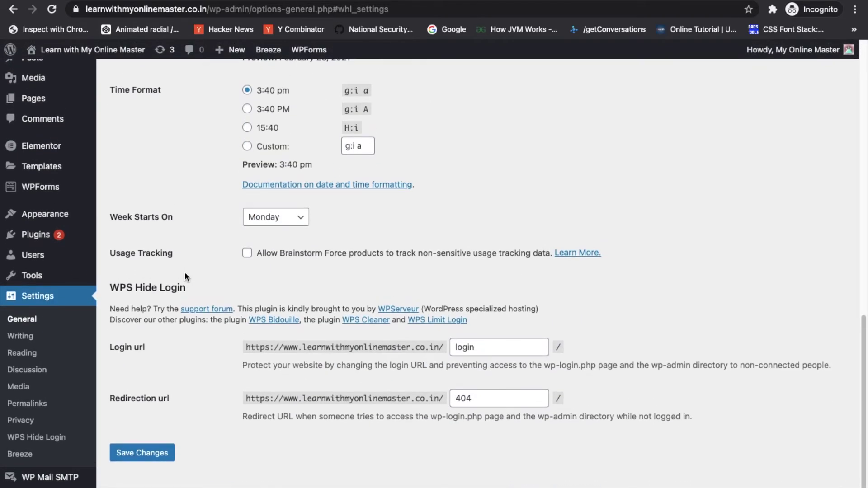
left_click_drag(113, 287, 188, 288)
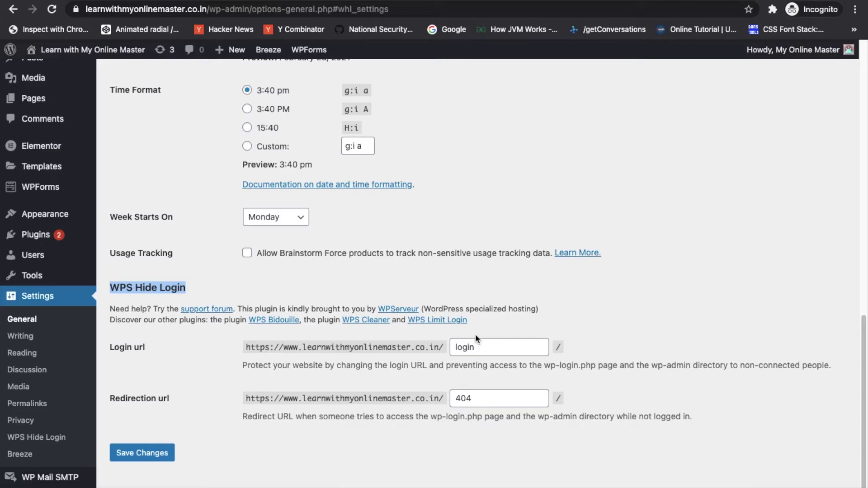
left_click(502, 353)
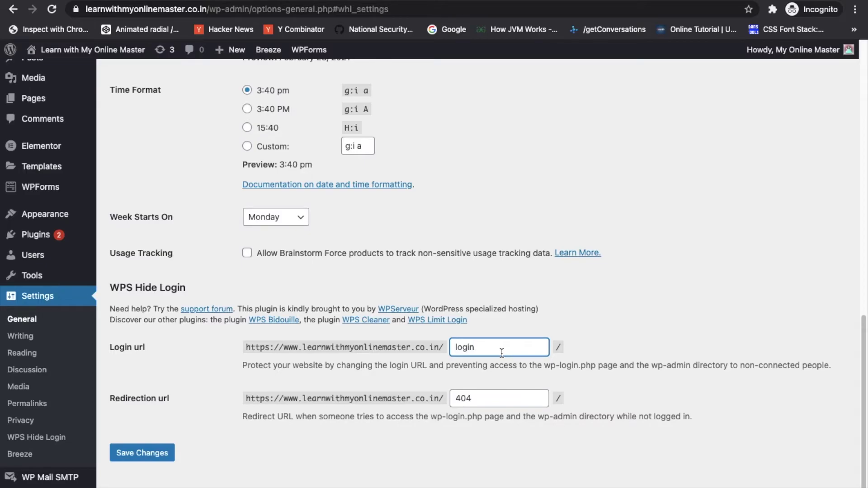
key("BackSpace")
key("BackSpace")
key("BackSpace")
key("BackSpace")
key("BackSpace")
type("myonlinemaster")
key("BackSpace")
key("BackSpace")
key("BackSpace")
key("BackSpace")
key("BackSpace")
key("BackSpace")
key("BackSpace")
key("BackSpace")
key("BackSpace")
key("BackSpace")
key("BackSpace")
key("BackSpace")
type("-master")
left_click(129, 454)
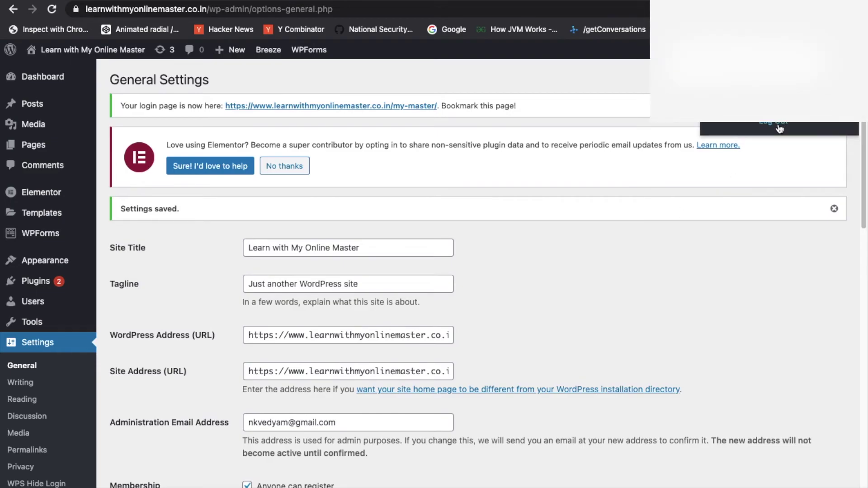
Log out of WordPress and try to reach the old login address learnwithmyonlinemaster.co.in/wp-admin.
left_click(779, 129)
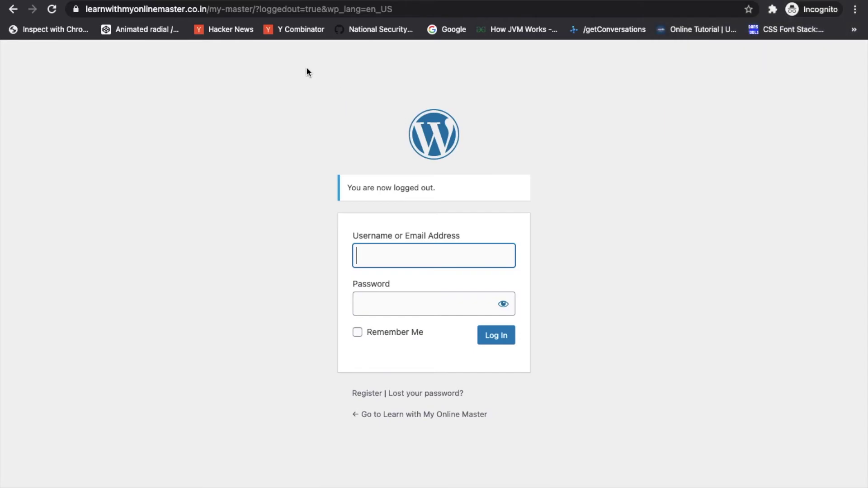
left_click_drag(211, 10, 380, 12)
key("BackSpace")
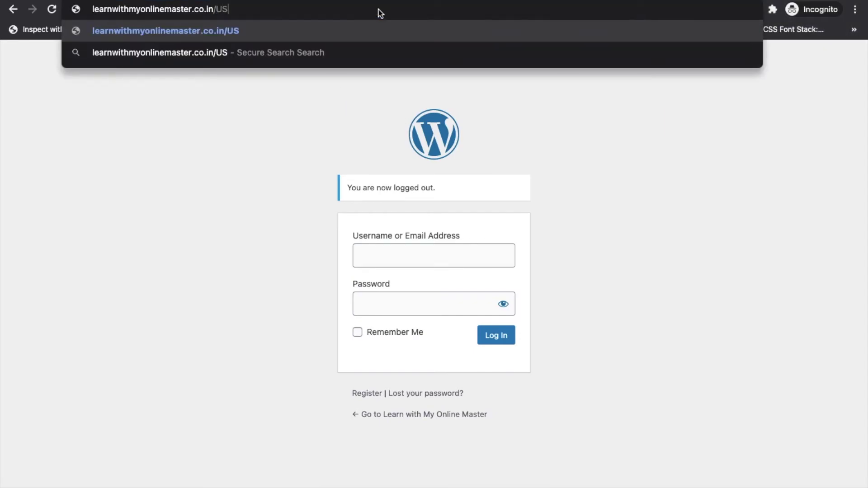
key("BackSpace")
key("BackSpace")
type("wp-admin")
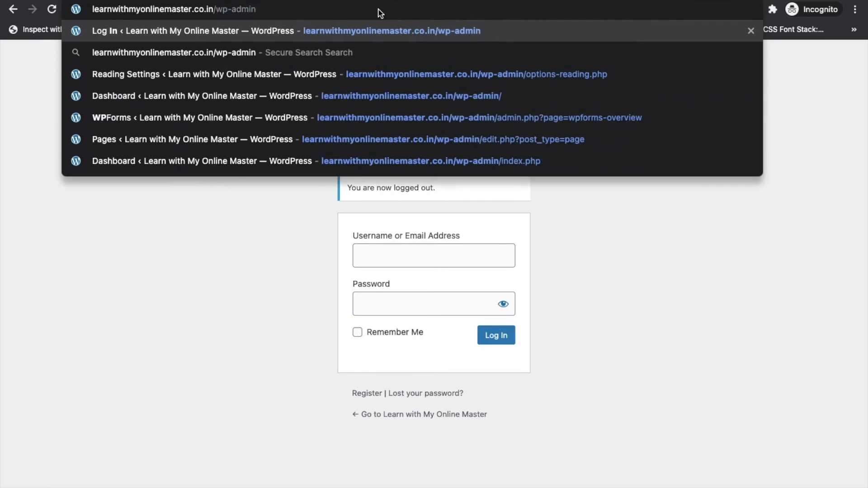
key("Return")
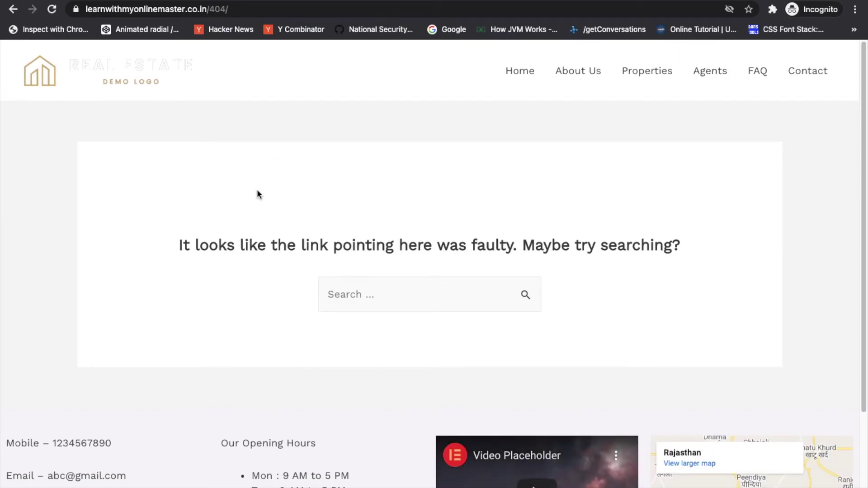
Open the custom login page at learnwithmyonlinemaster.co.in/my-master.
left_click(226, 8)
double_click(269, 9)
type("my")
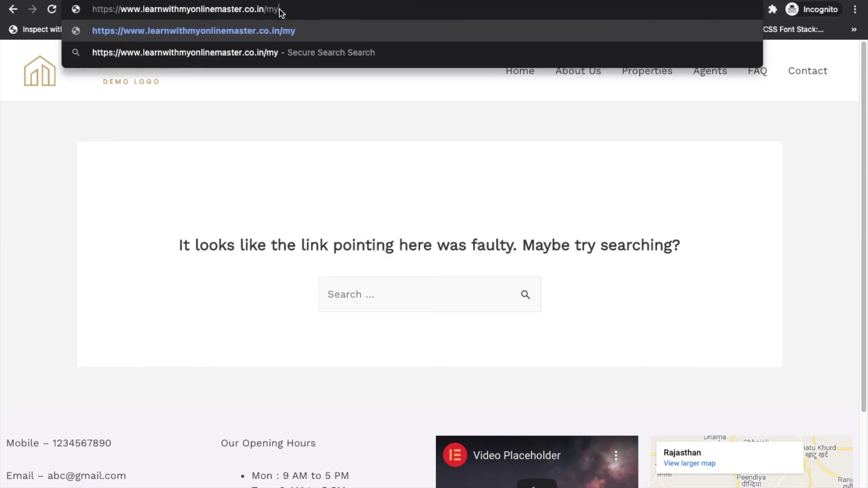
type("-master")
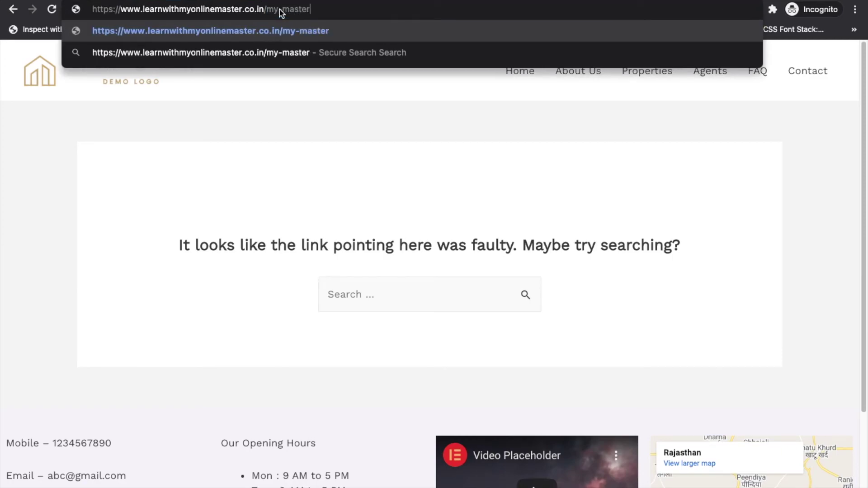
key("Return")
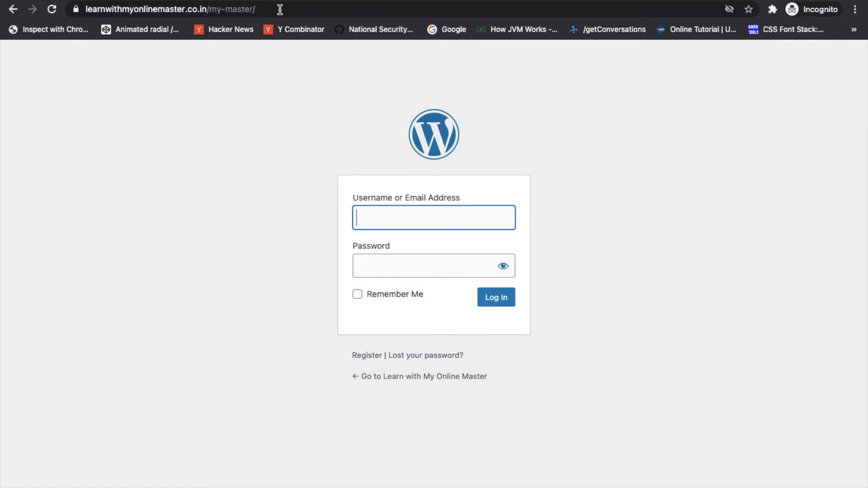